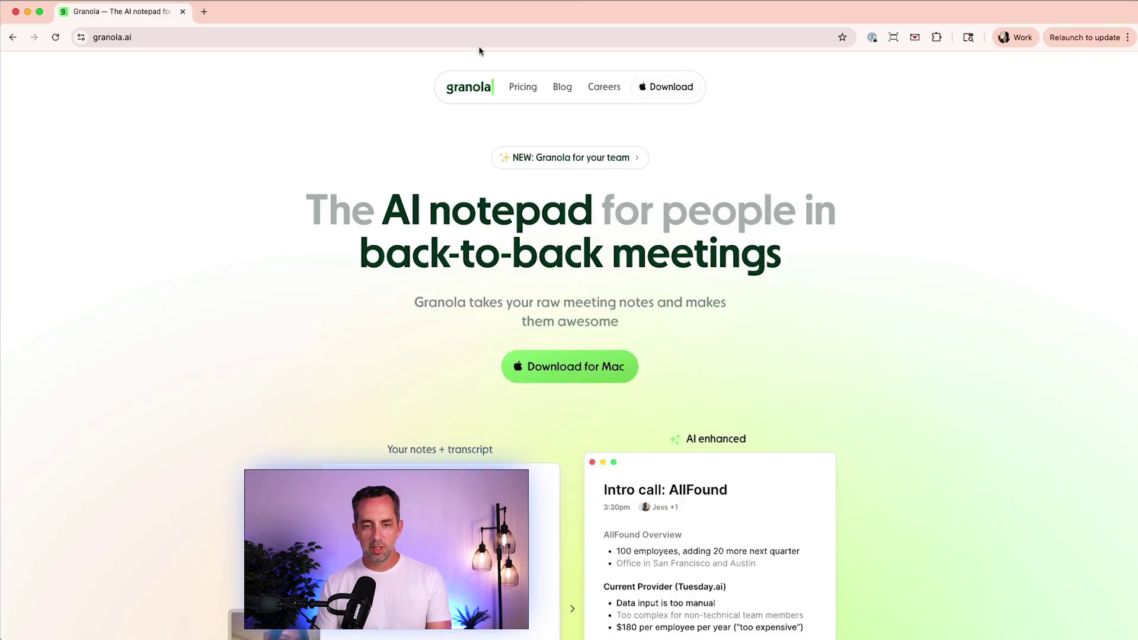
Open Granola's pricing page, and read through the coaching call's meeting notes from Content Strategy to Thumbnail Optimization.
{"action": "left_click", "coordinate": [521, 90]}
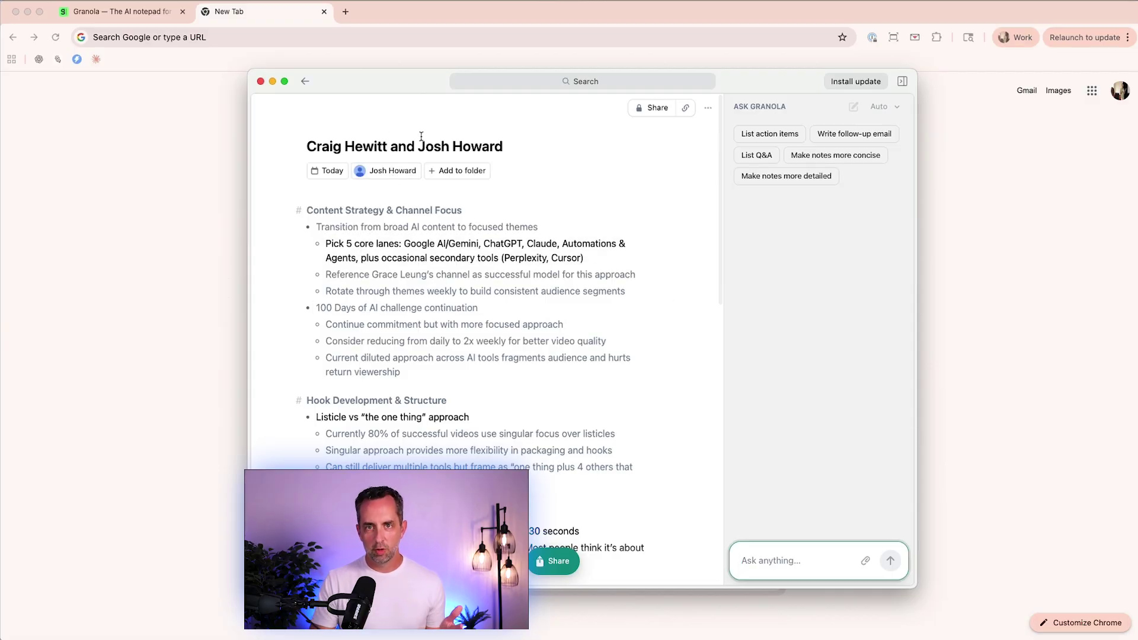
{"action": "scroll", "coordinate": [376, 226], "scroll_direction": "down", "scroll_amount": 1}
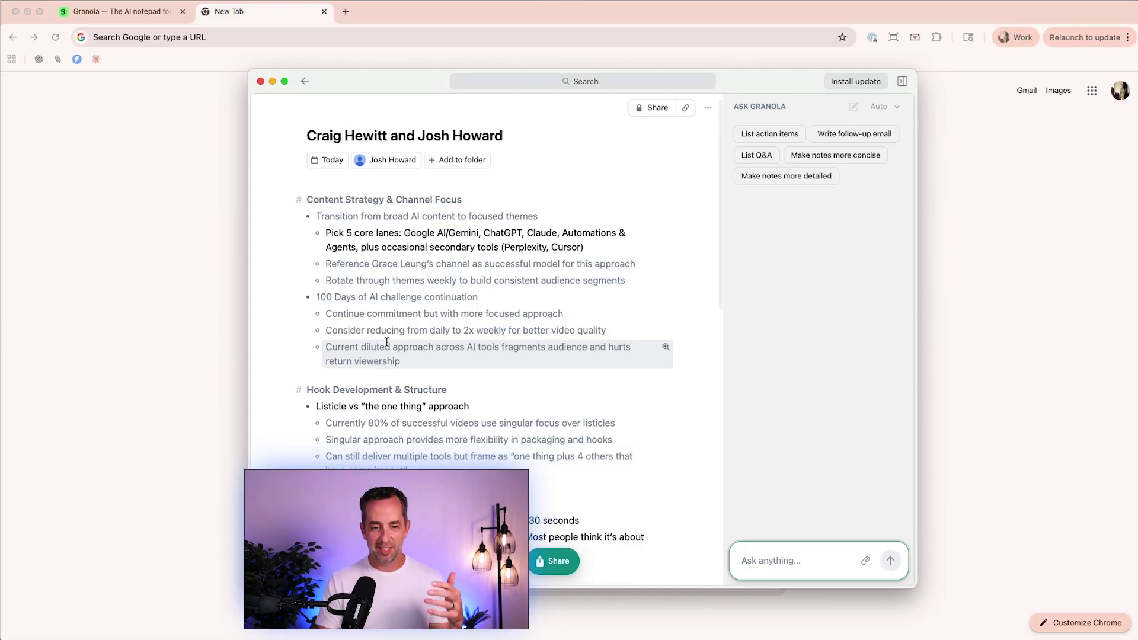
{"action": "scroll", "coordinate": [386, 332], "scroll_direction": "down", "scroll_amount": 5}
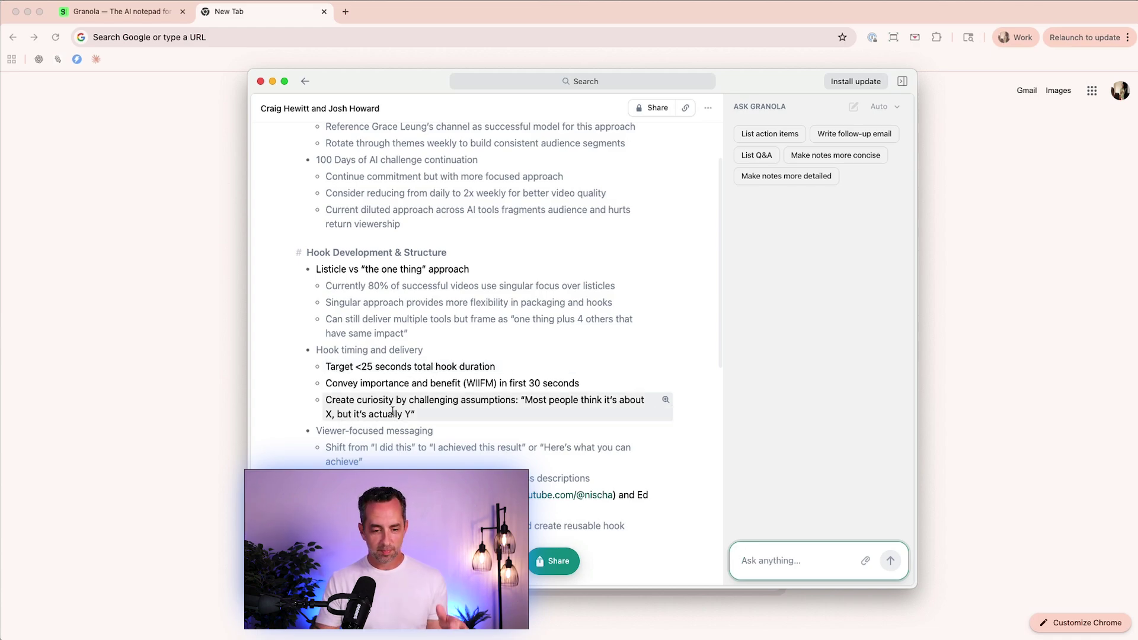
{"action": "scroll", "coordinate": [380, 415], "scroll_direction": "down", "scroll_amount": 1}
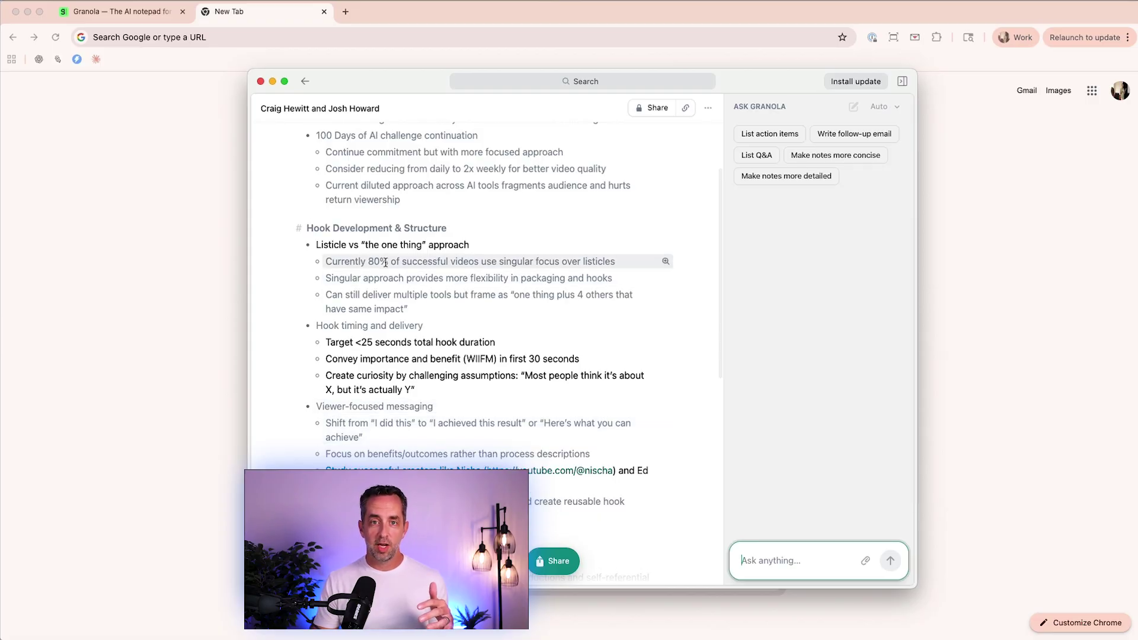
{"action": "scroll", "coordinate": [385, 263], "scroll_direction": "down", "scroll_amount": 5}
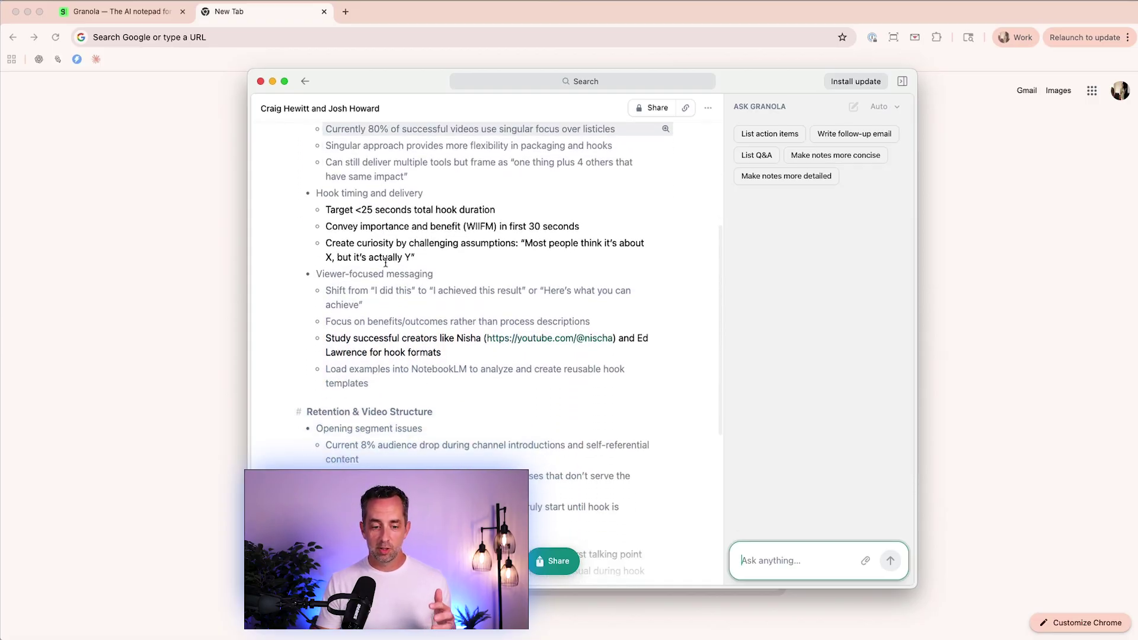
{"action": "scroll", "coordinate": [386, 262], "scroll_direction": "down", "scroll_amount": 12}
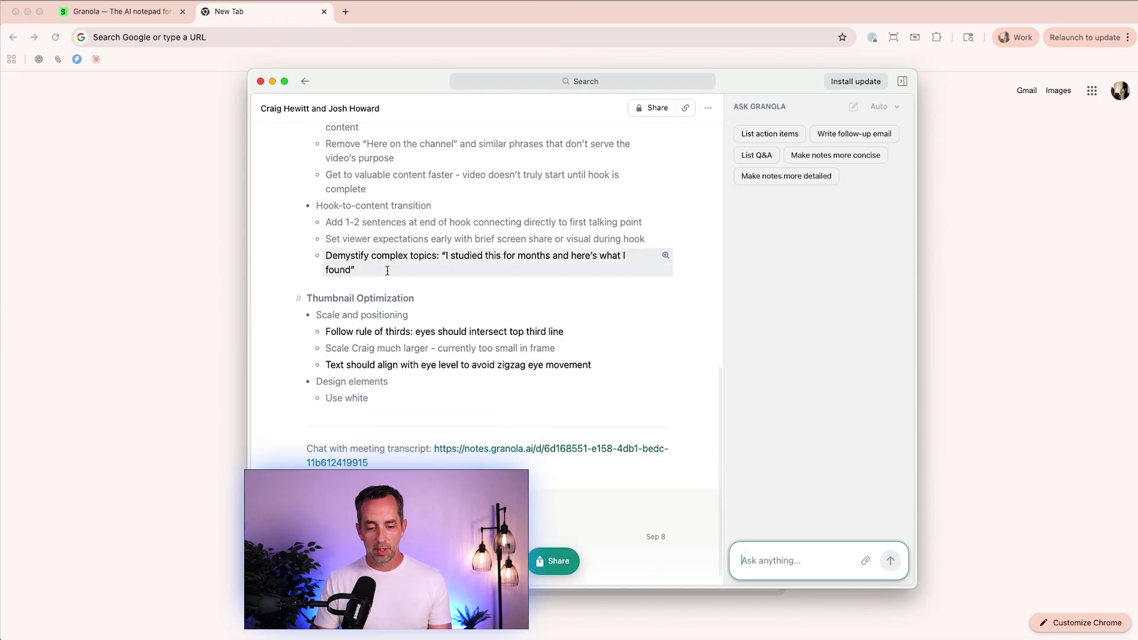
Open the transcript of the coaching call and read through the conversation.
{"action": "left_click", "coordinate": [454, 562]}
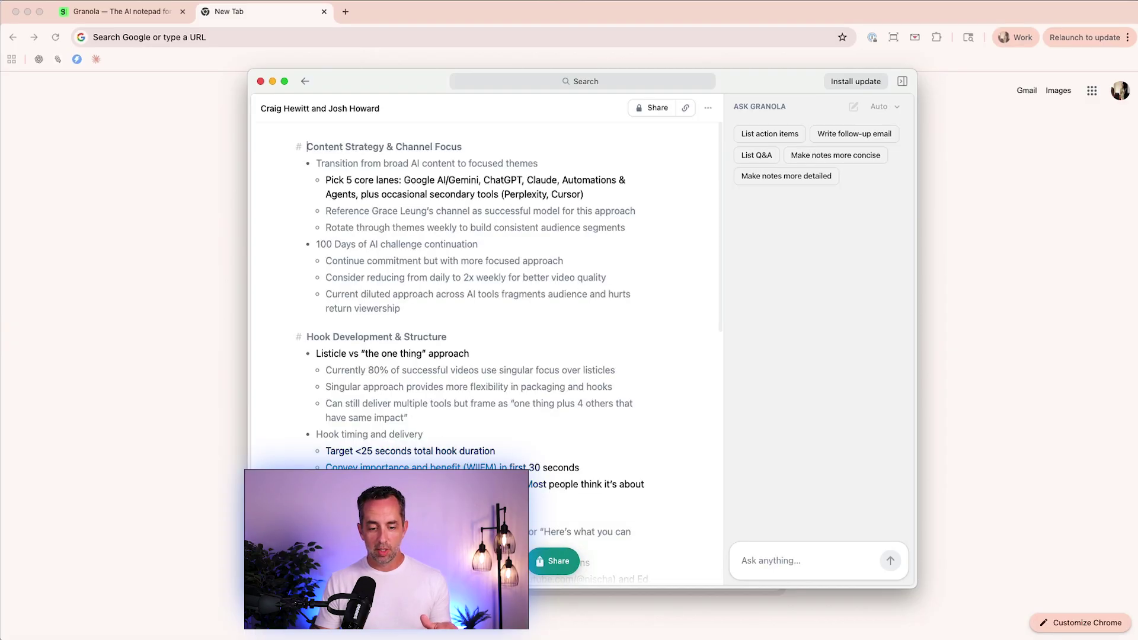
{"action": "left_click", "coordinate": [524, 561]}
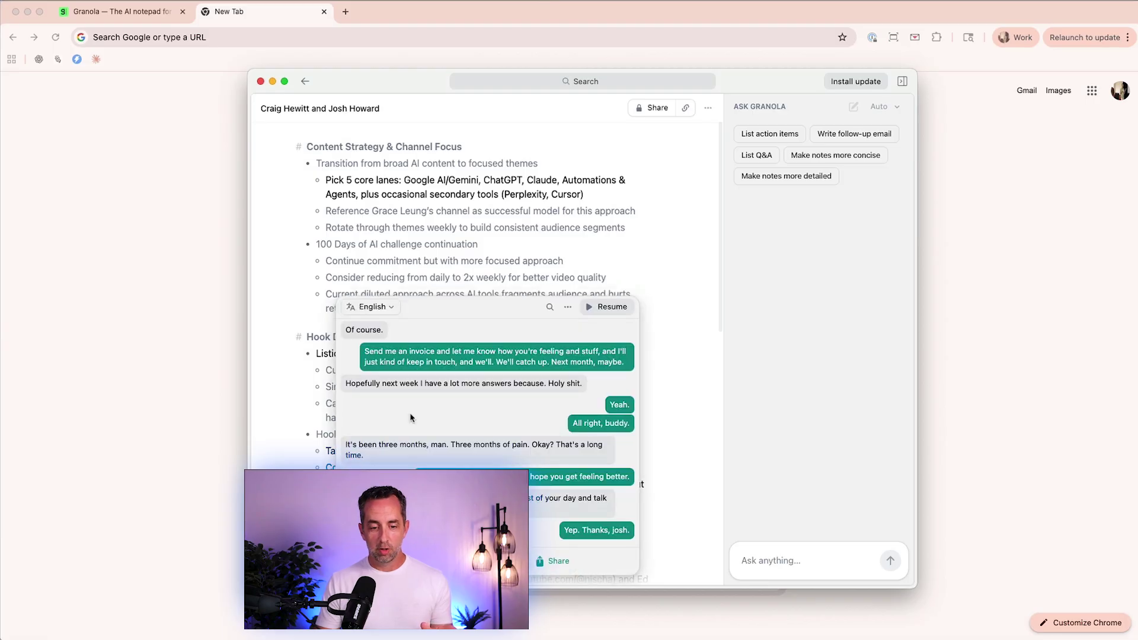
{"action": "scroll", "coordinate": [409, 386], "scroll_direction": "up", "scroll_amount": 3}
{"action": "scroll", "coordinate": [409, 386], "scroll_direction": "up", "scroll_amount": 10}
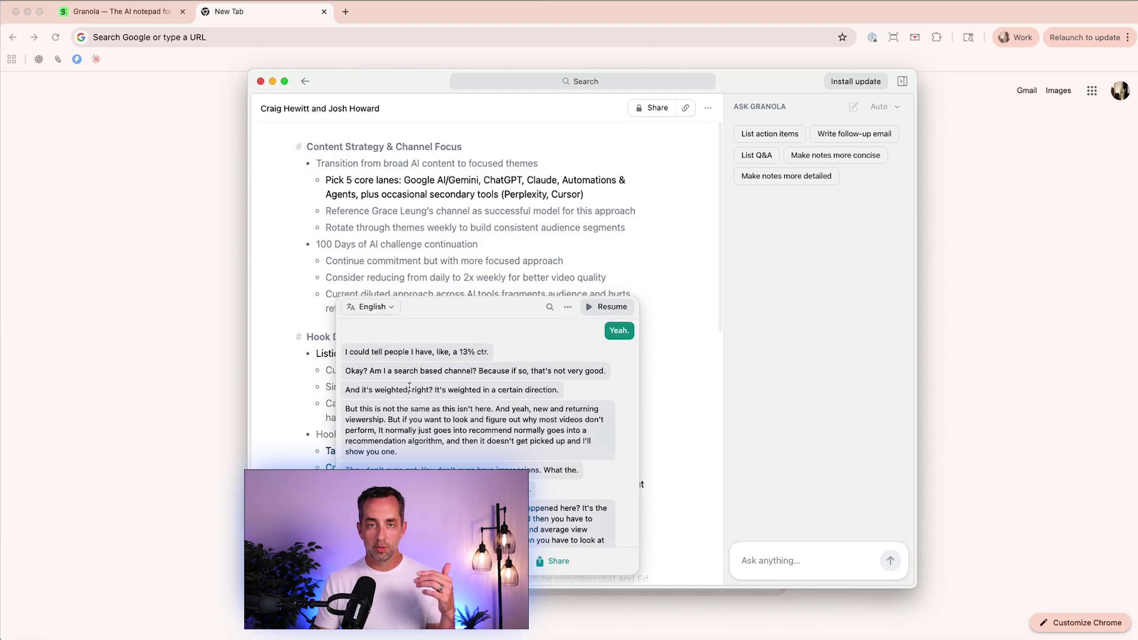
{"action": "scroll", "coordinate": [409, 390], "scroll_direction": "up", "scroll_amount": 10}
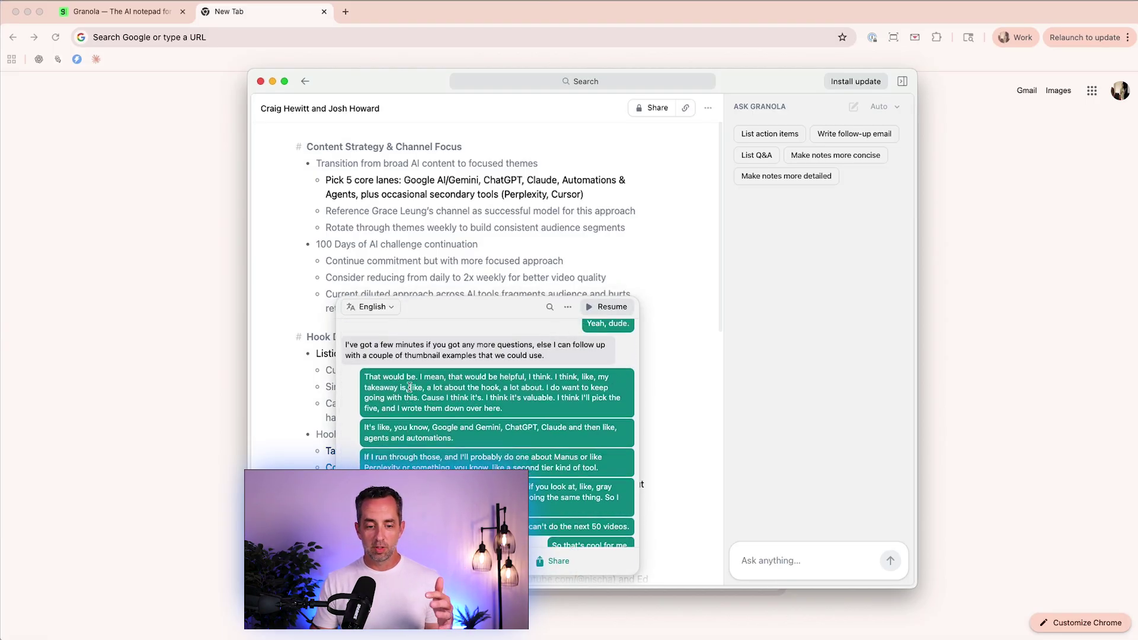
{"action": "scroll", "coordinate": [409, 390], "scroll_direction": "down", "scroll_amount": 15}
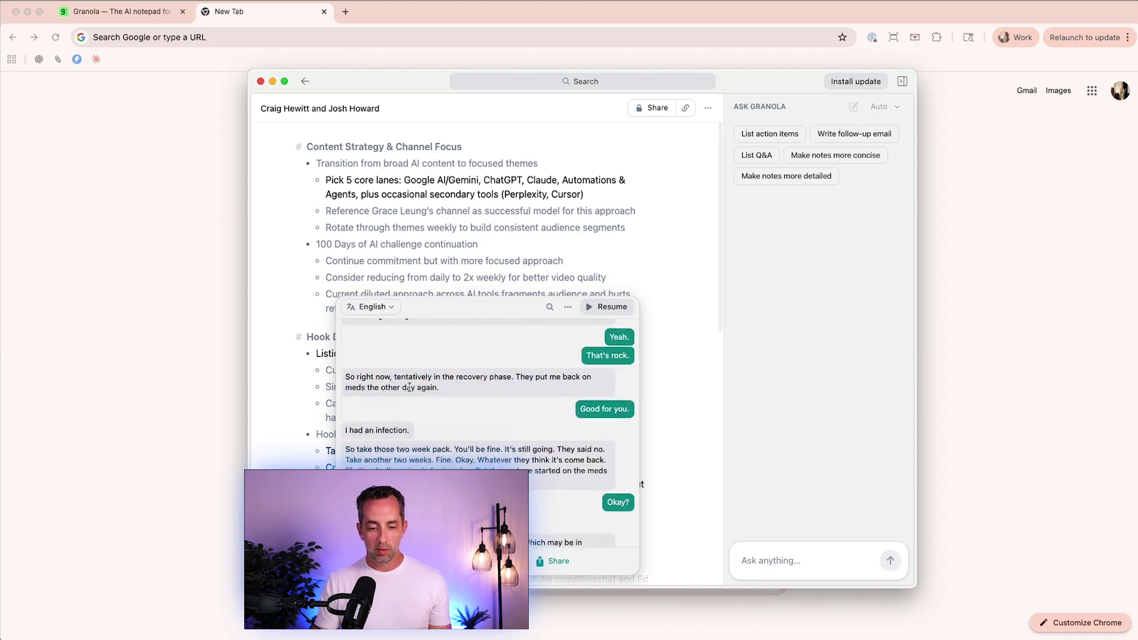
Check the sharing options for the coaching call notes and look over the remaining note sections.
{"action": "left_click", "coordinate": [557, 561]}
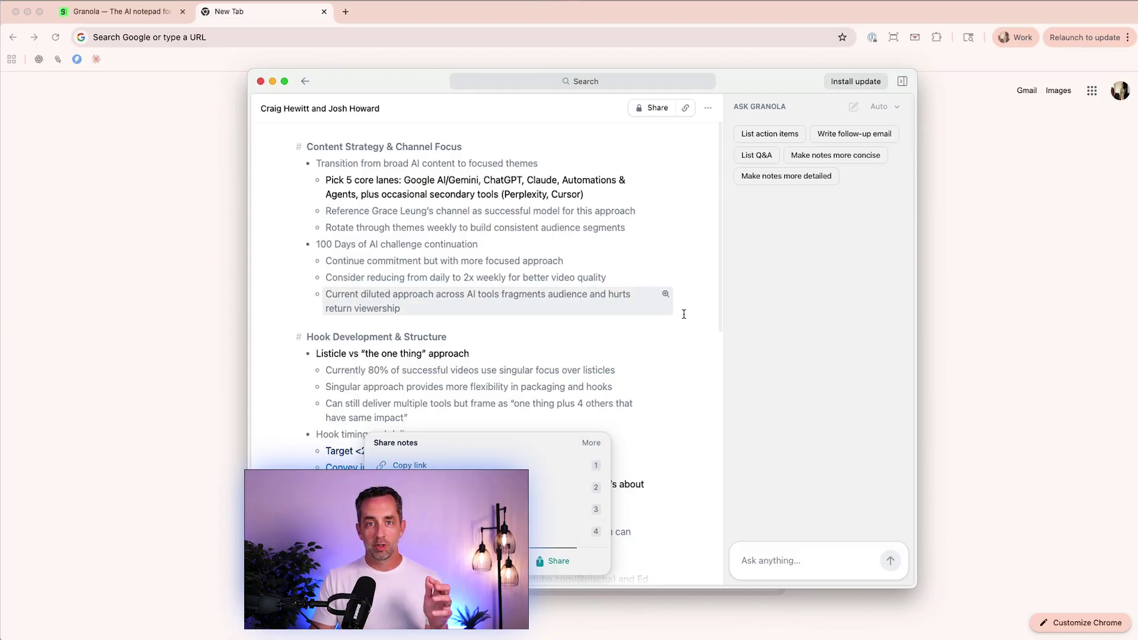
{"action": "left_click", "coordinate": [840, 330]}
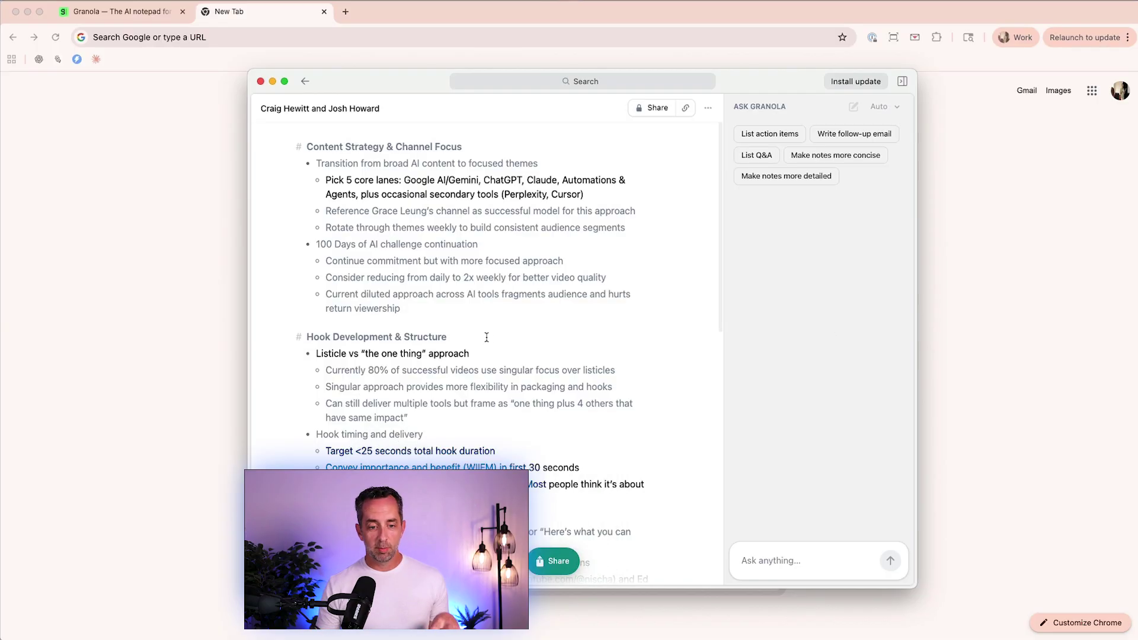
{"action": "scroll", "coordinate": [385, 338], "scroll_direction": "down", "scroll_amount": 10}
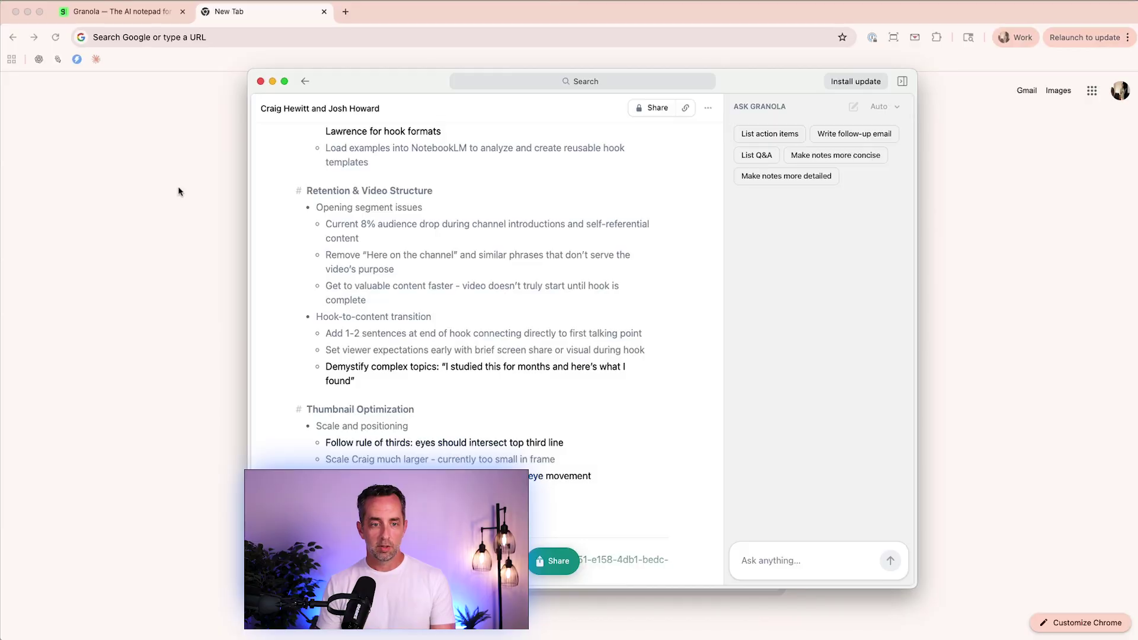
Switch to Chrome, open Google Meet in the empty tab and start an instant meeting.
{"action": "left_click", "coordinate": [178, 191]}
{"action": "left_click", "coordinate": [272, 34]}
{"action": "type", "text": "m"}
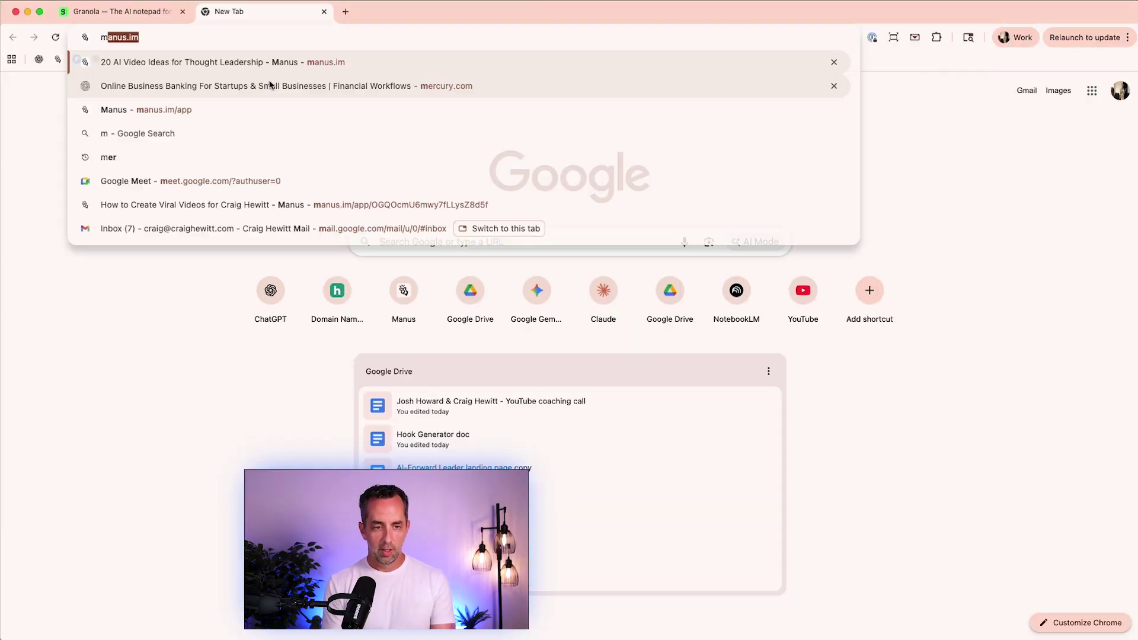
{"action": "type", "text": "eet"}
{"action": "key", "text": "Return"}
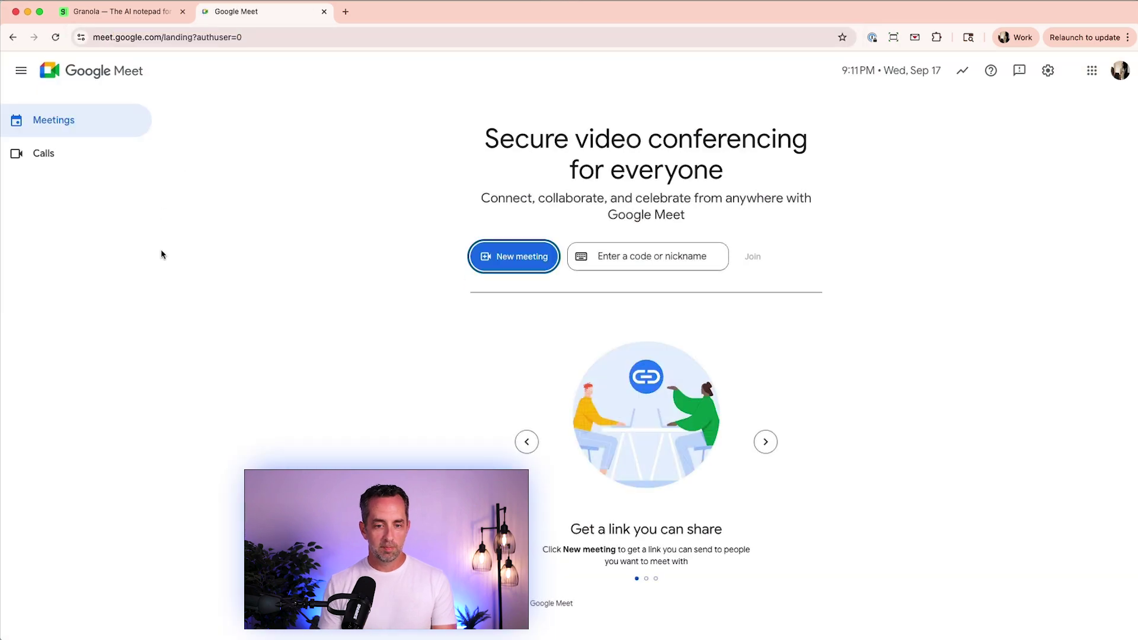
{"action": "left_click", "coordinate": [528, 255]}
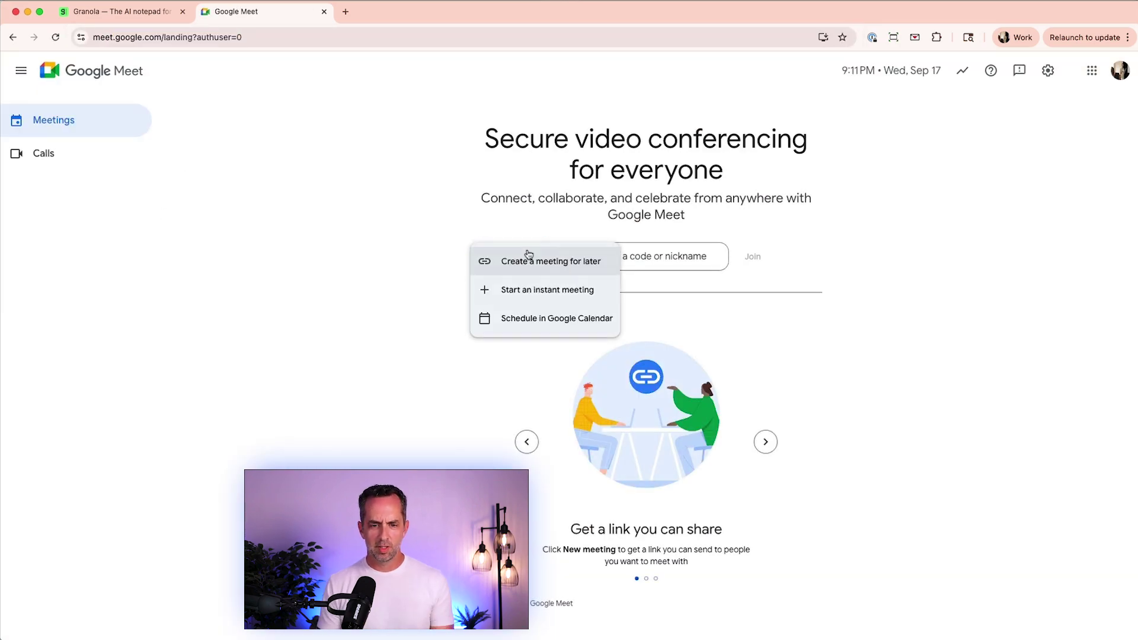
{"action": "left_click", "coordinate": [521, 294]}
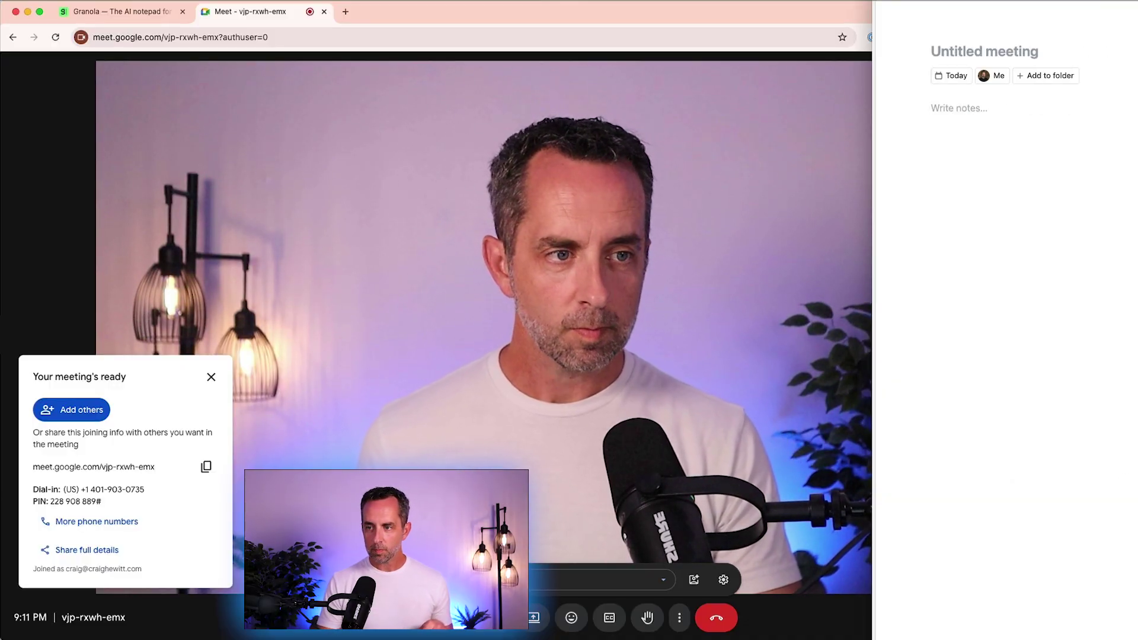
Place the Granola note window over the right part of the Meet video and dismiss the meeting-ready information.
{"action": "left_click_drag", "start_coordinate": [1101, 2], "coordinate": [1101, 393]}
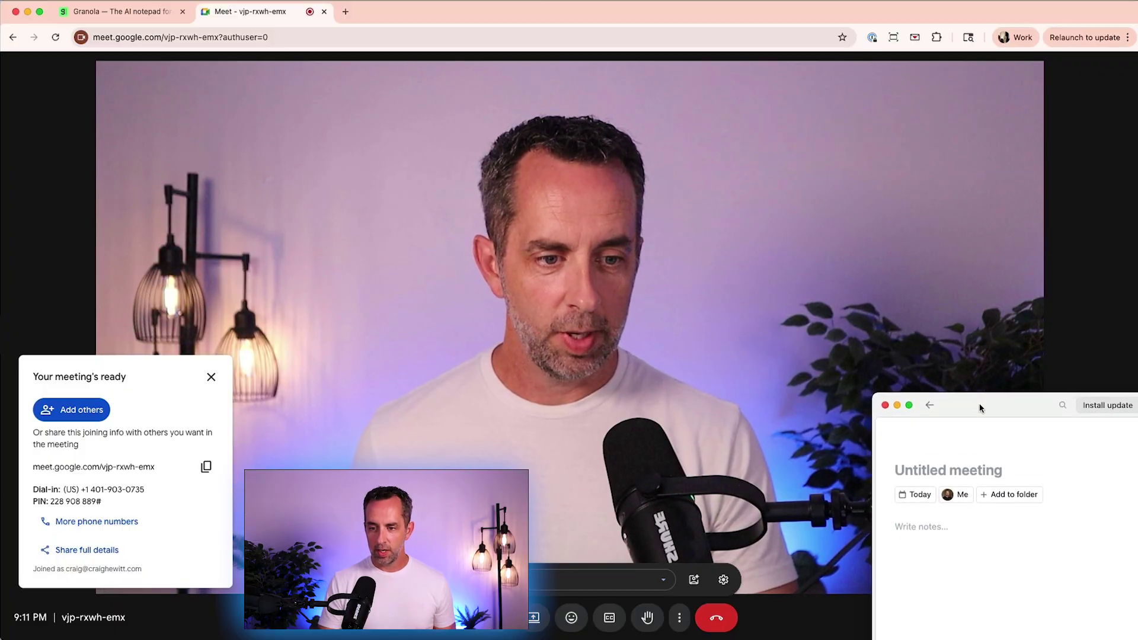
{"action": "left_click_drag", "start_coordinate": [979, 403], "coordinate": [932, 116]}
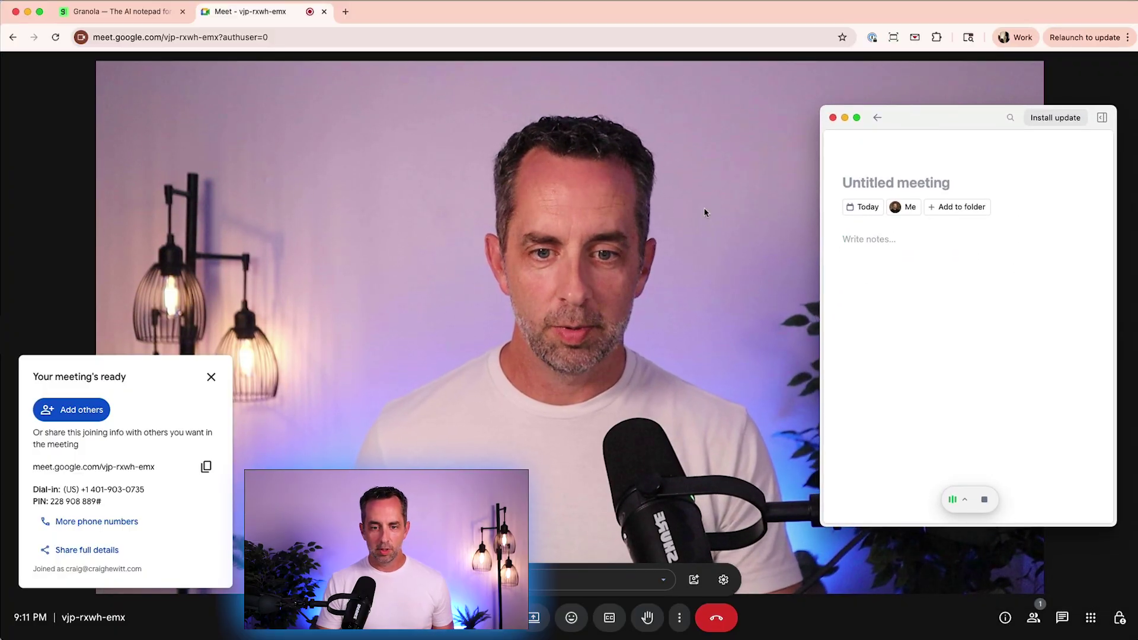
{"action": "left_click", "coordinate": [215, 379]}
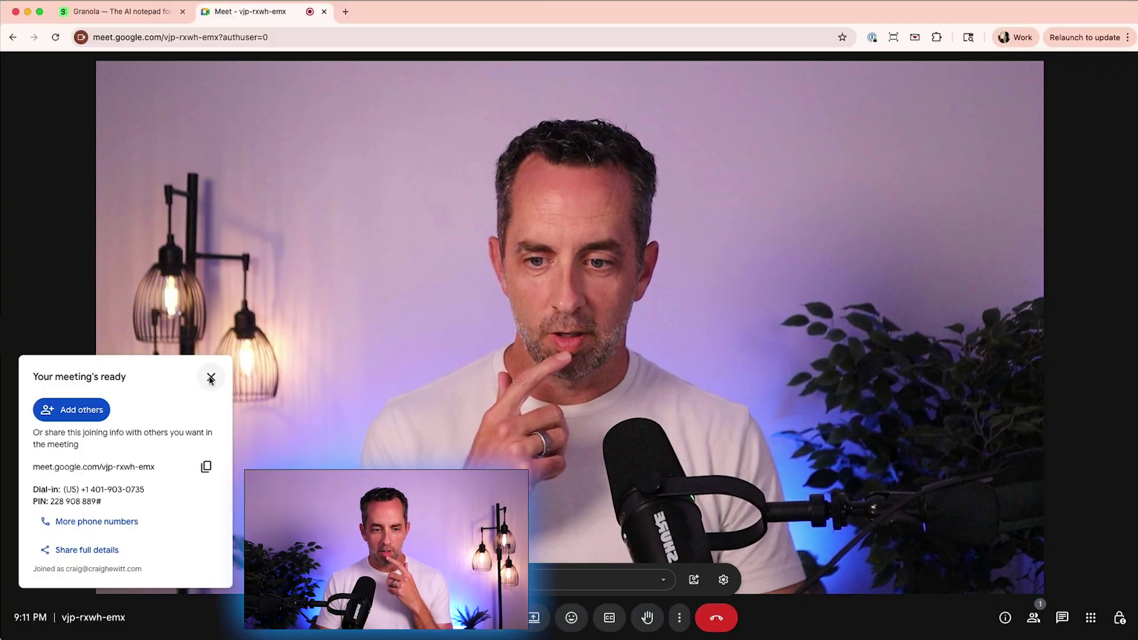
{"action": "left_click", "coordinate": [210, 378]}
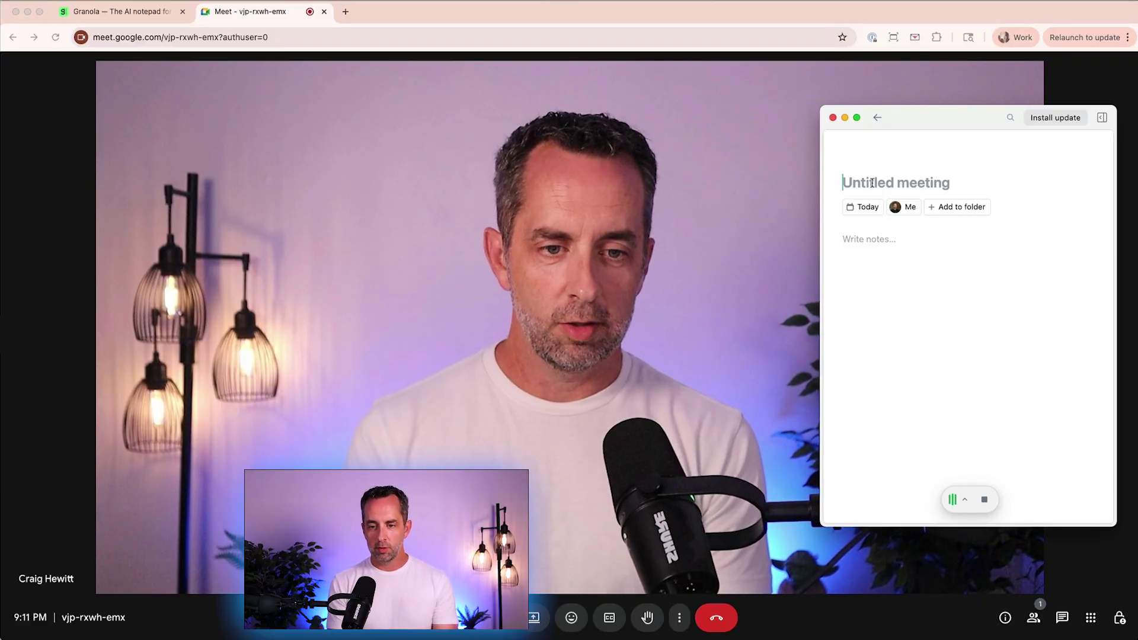
Title the meeting note with the presenter's first name plus "on YouTube" and add the lines "notes 1" and "notes 2".
{"action": "type", "text": "Craig on YouTube"}
{"action": "left_click", "coordinate": [954, 249]}
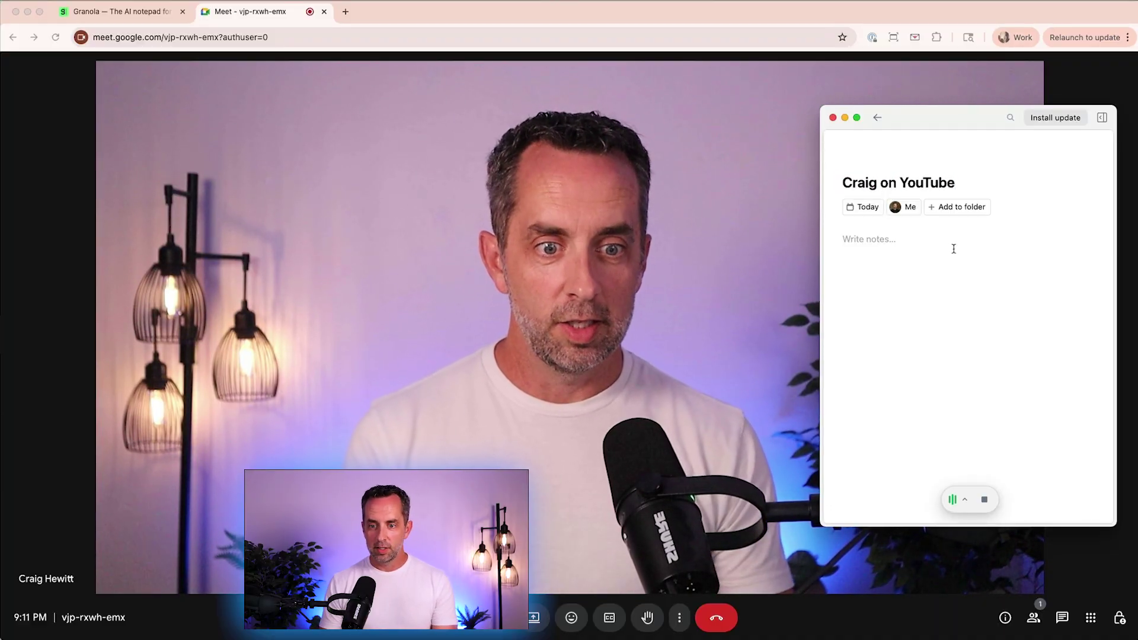
{"action": "type", "text": "notes 1"}
{"action": "key", "text": "Return"}
{"action": "type", "text": "notes 2"}
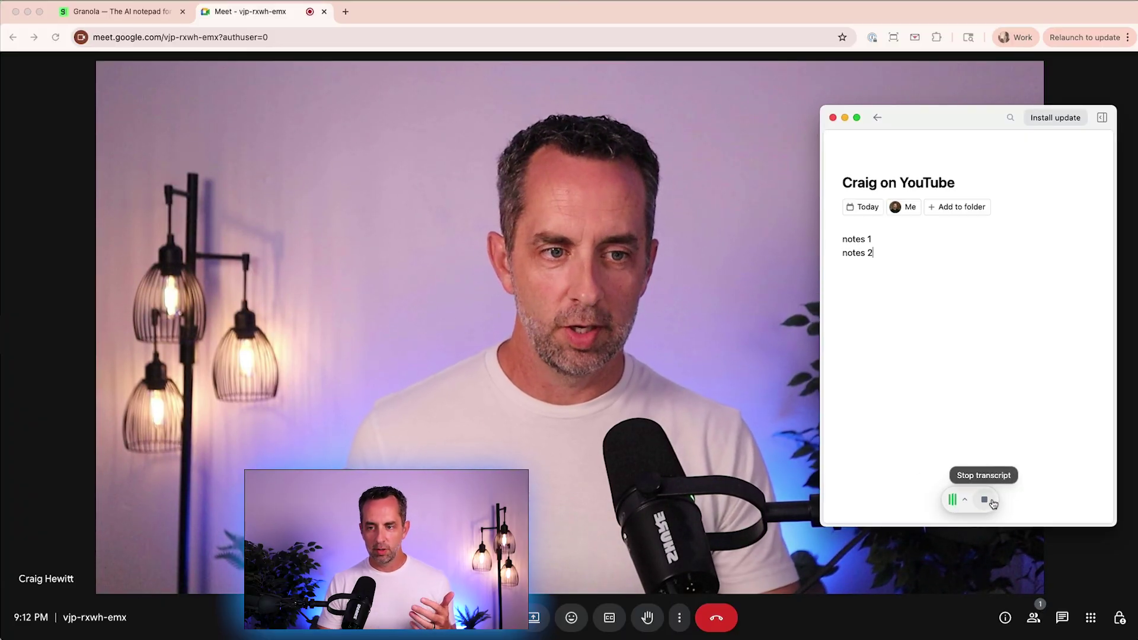
Check the live transcript of the meeting, and leave the Google Meet call.
{"action": "left_click", "coordinate": [965, 501]}
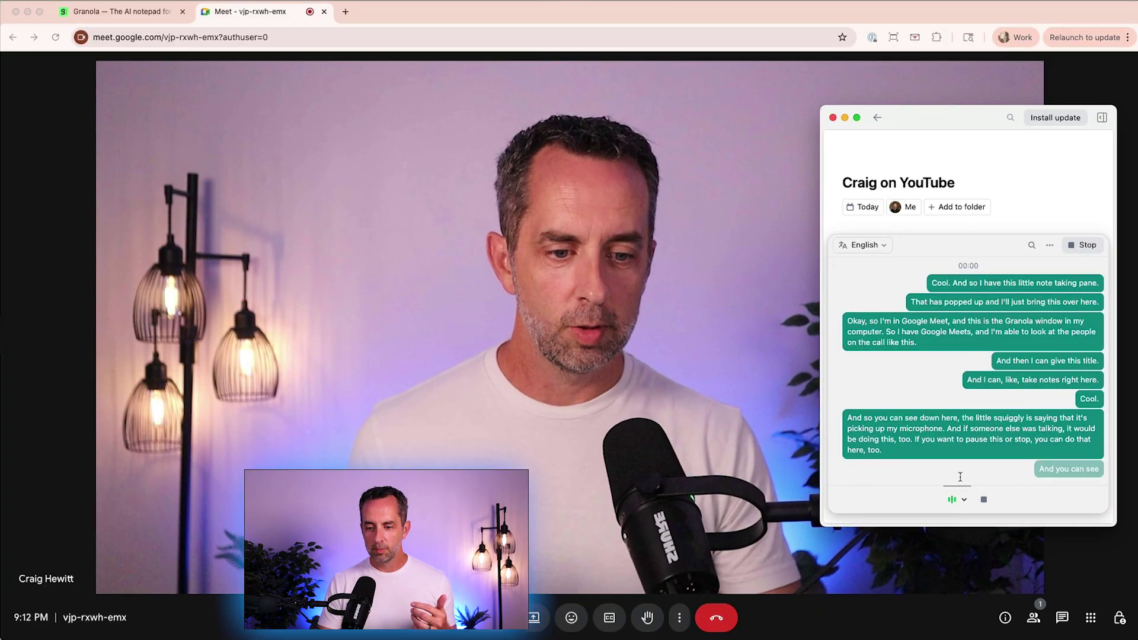
{"action": "left_click", "coordinate": [964, 501]}
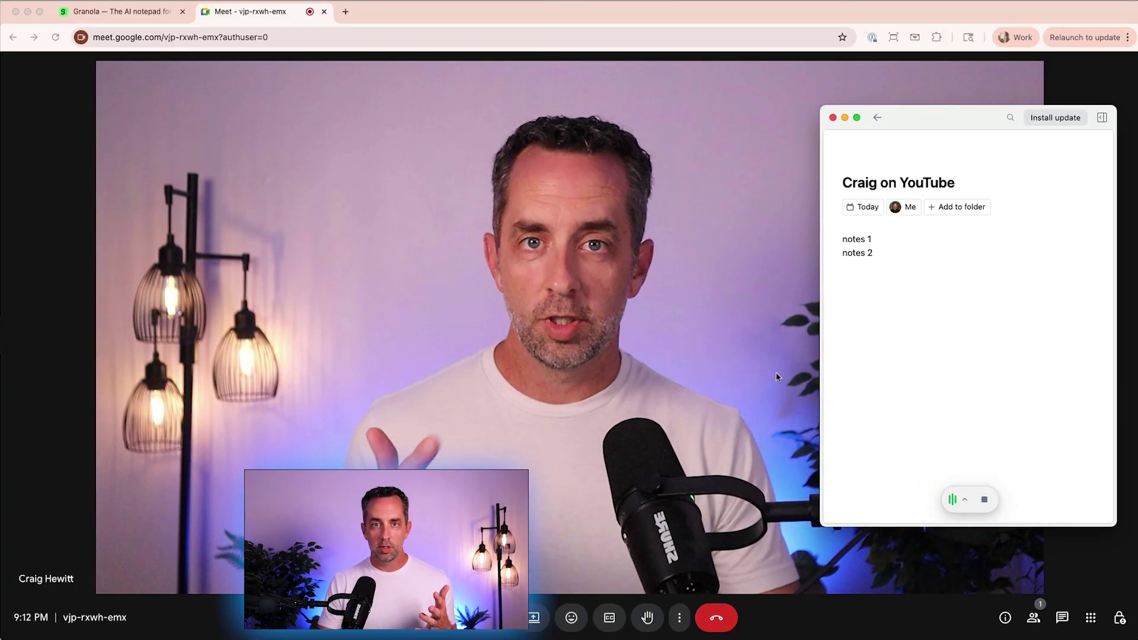
{"action": "left_click", "coordinate": [711, 610]}
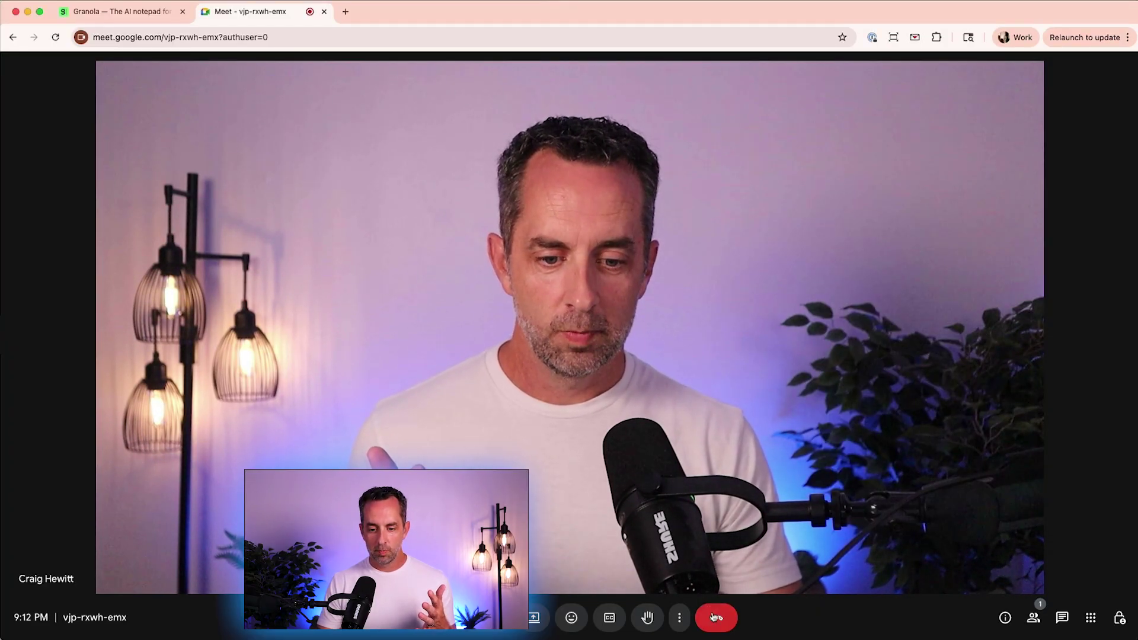
{"action": "left_click", "coordinate": [716, 622]}
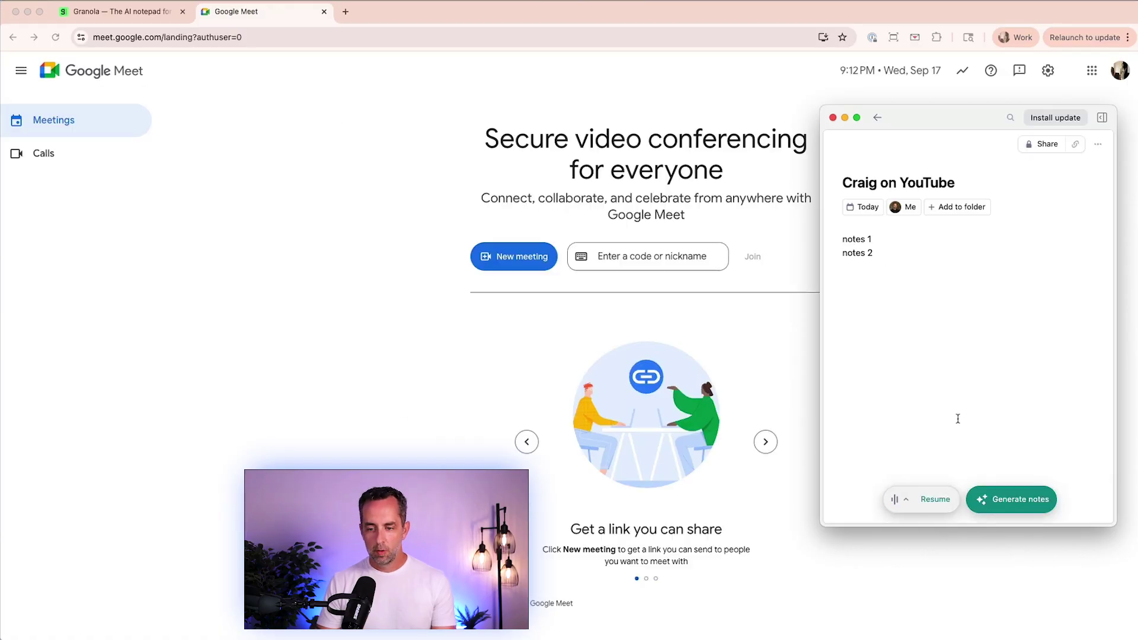
Generate the AI notes for the finished meeting and read through their sections.
{"action": "left_click", "coordinate": [1019, 497]}
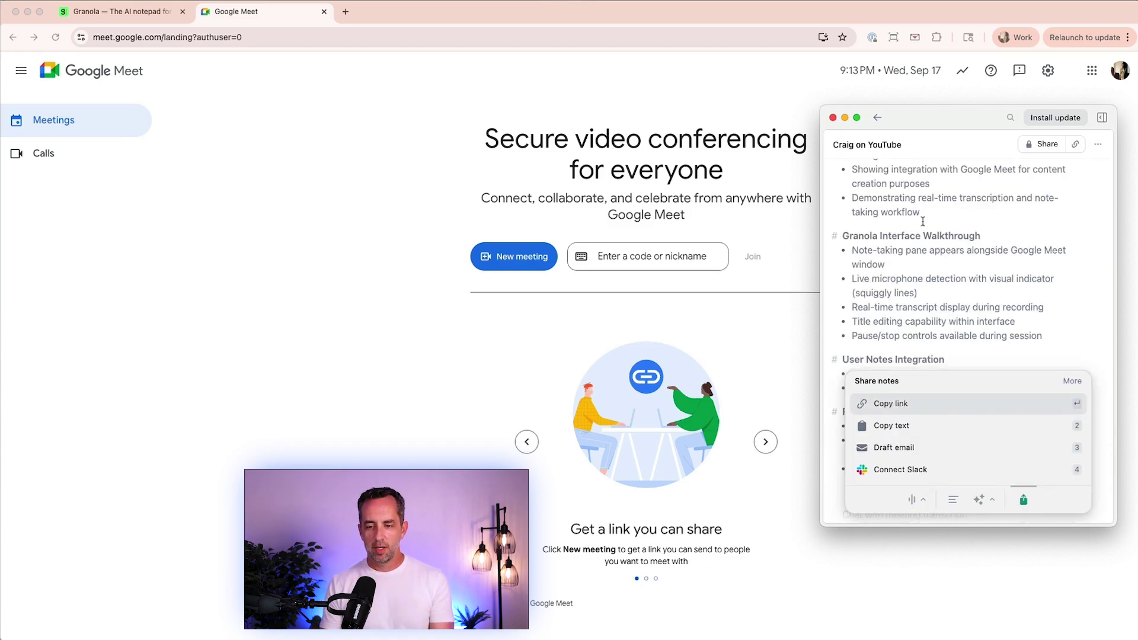
{"action": "scroll", "coordinate": [916, 219], "scroll_direction": "up", "scroll_amount": 3}
{"action": "scroll", "coordinate": [904, 214], "scroll_direction": "down", "scroll_amount": 6}
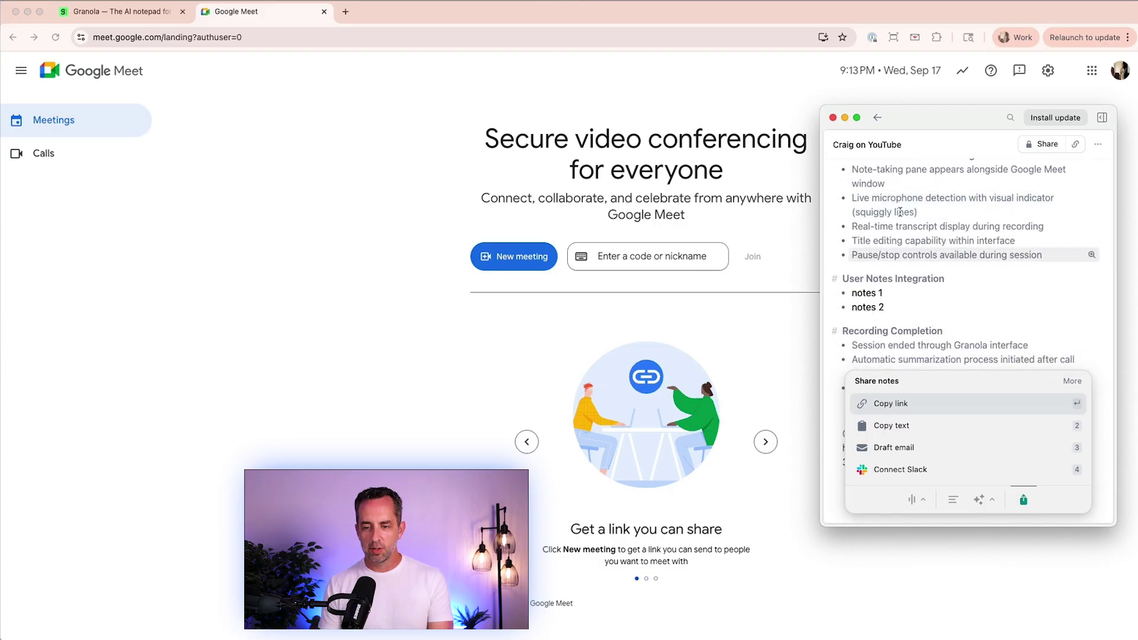
{"action": "scroll", "coordinate": [909, 262], "scroll_direction": "down", "scroll_amount": 1}
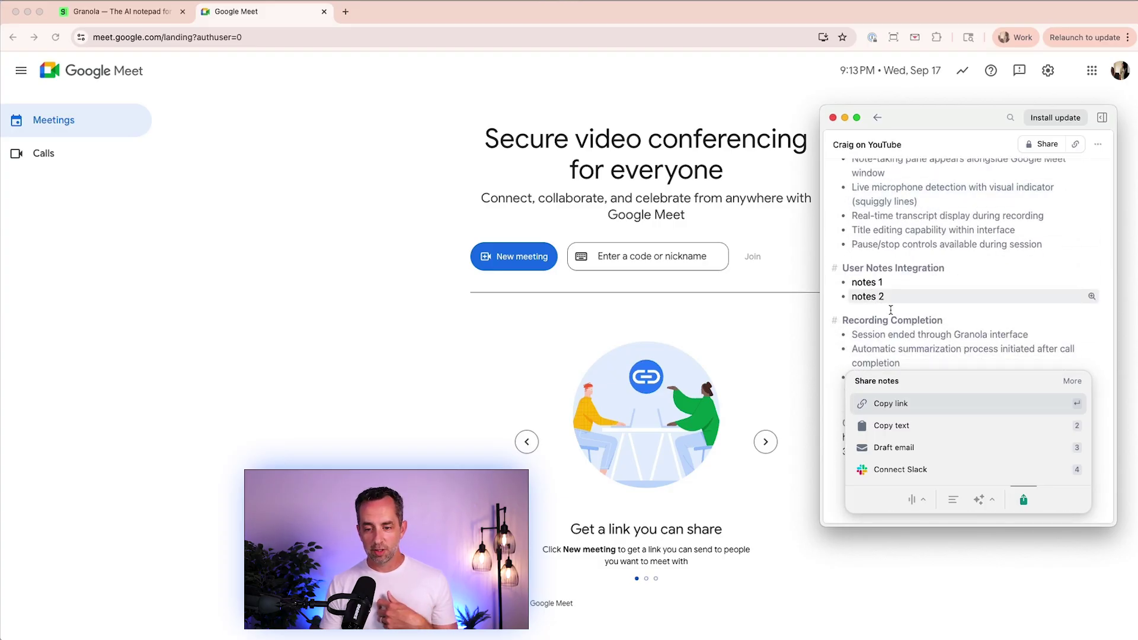
{"action": "scroll", "coordinate": [925, 332], "scroll_direction": "up", "scroll_amount": 5}
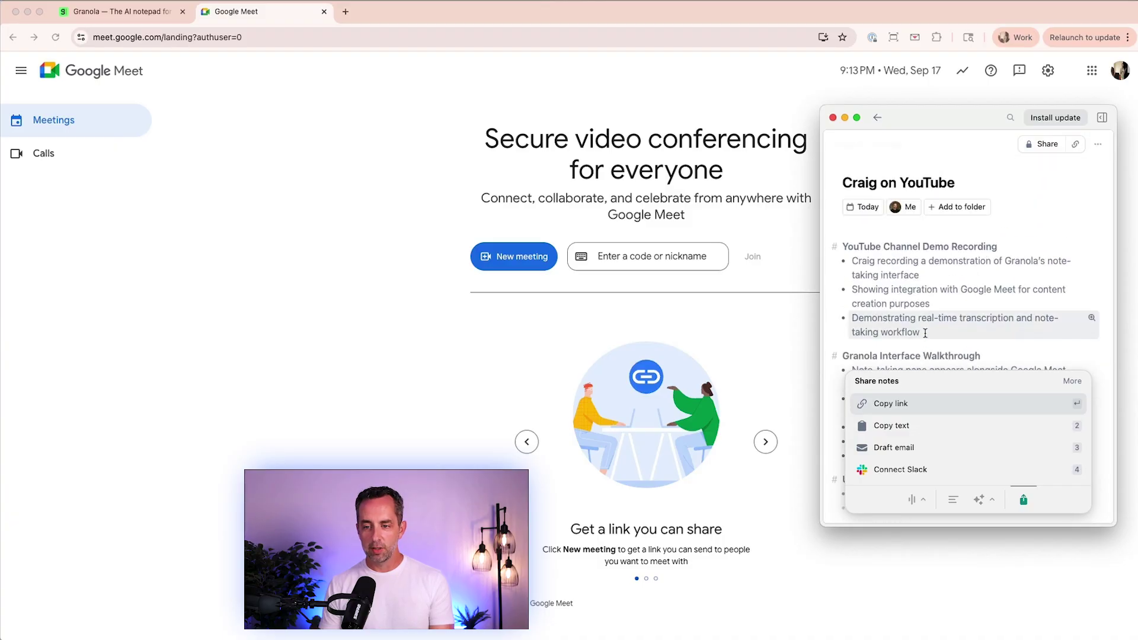
View the sharing settings of the generated notes and copy their link.
{"action": "left_click", "coordinate": [1039, 146]}
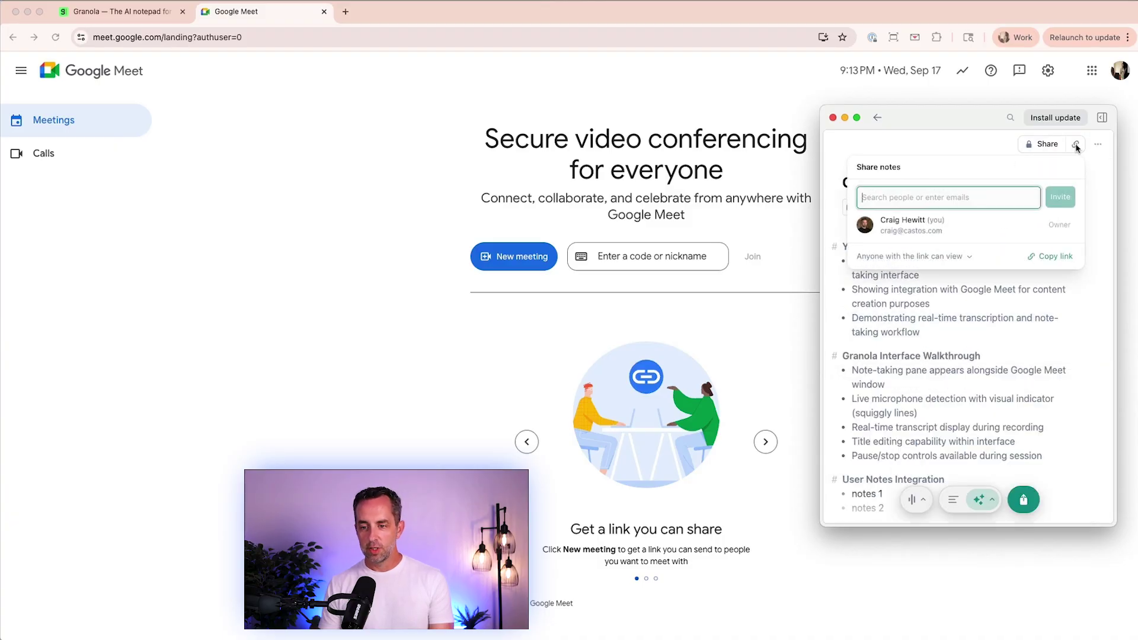
{"action": "left_click", "coordinate": [1074, 147]}
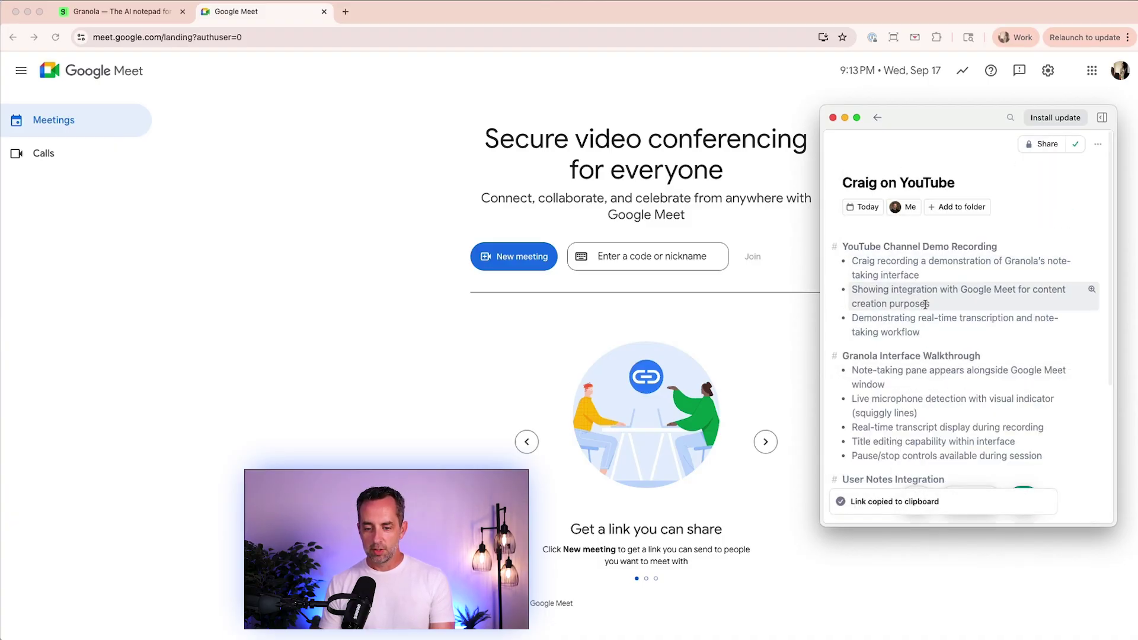